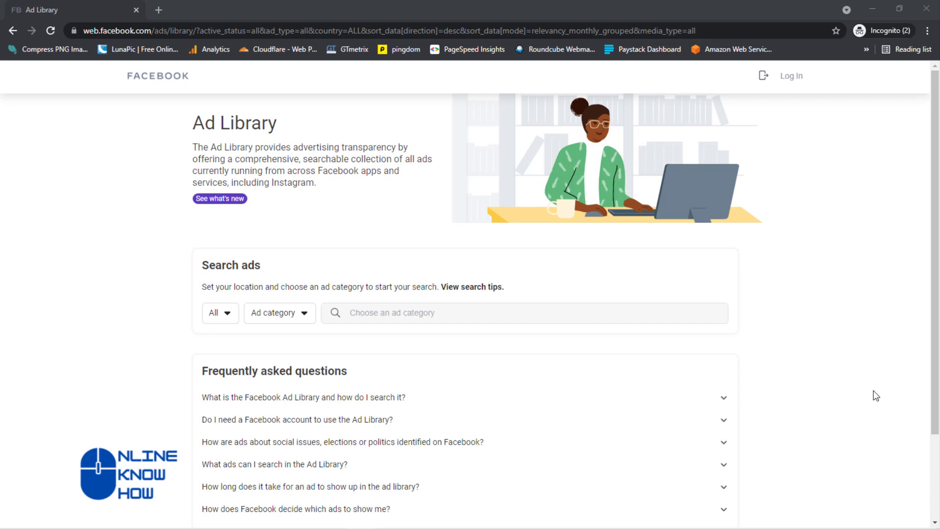
Step: Run an All ads category search in the Ad Library for 'shoes'
left_click(464, 312)
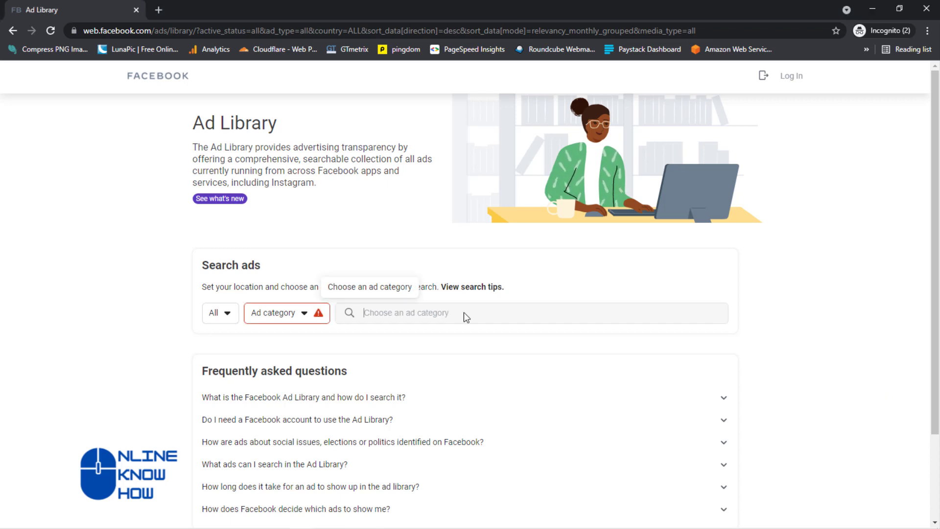
left_click(286, 319)
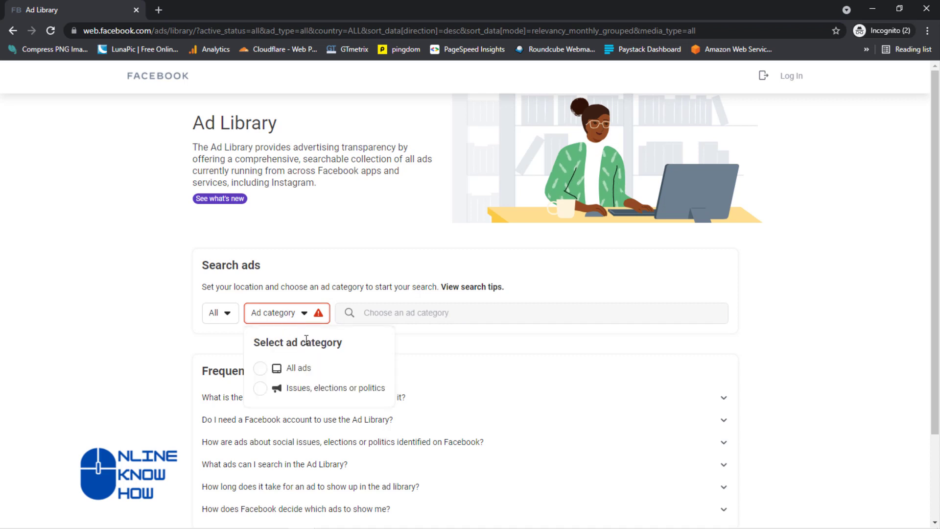
left_click(261, 369)
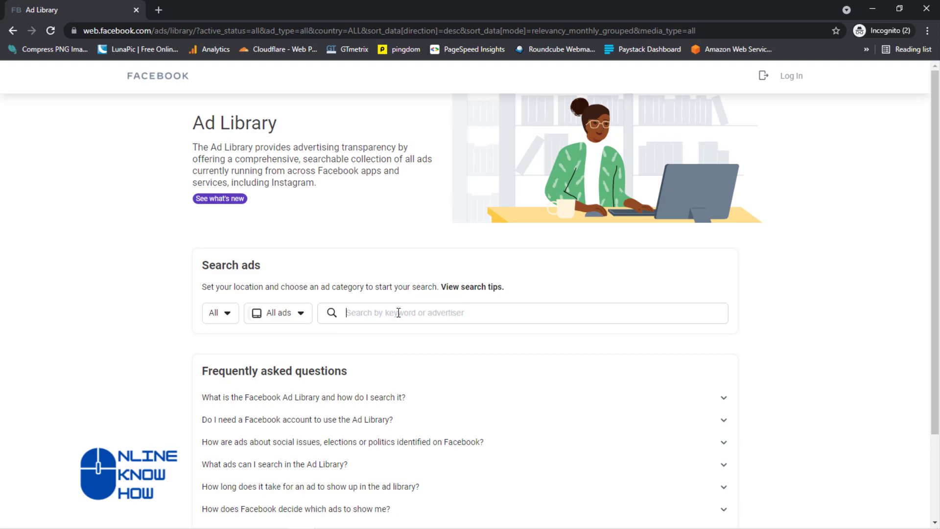
type("shoes")
left_click(361, 339)
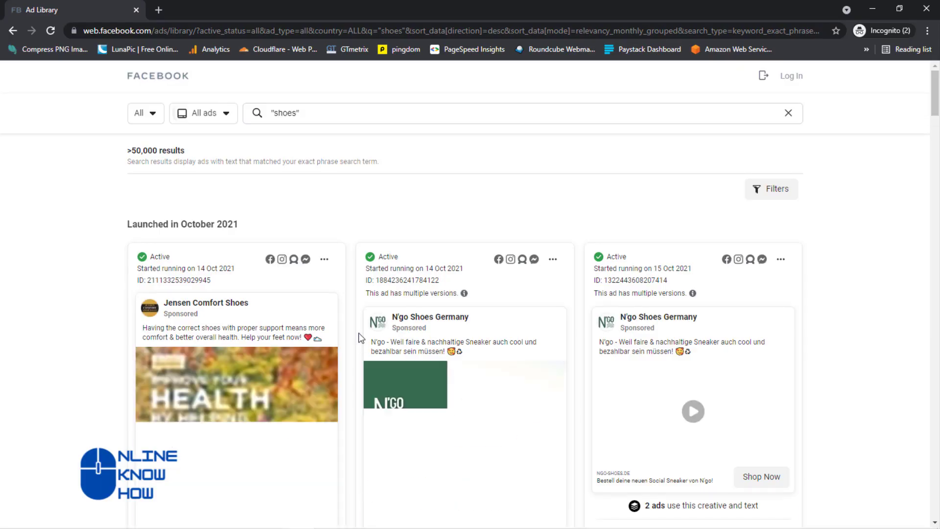
scroll(816, 316, "down", 5)
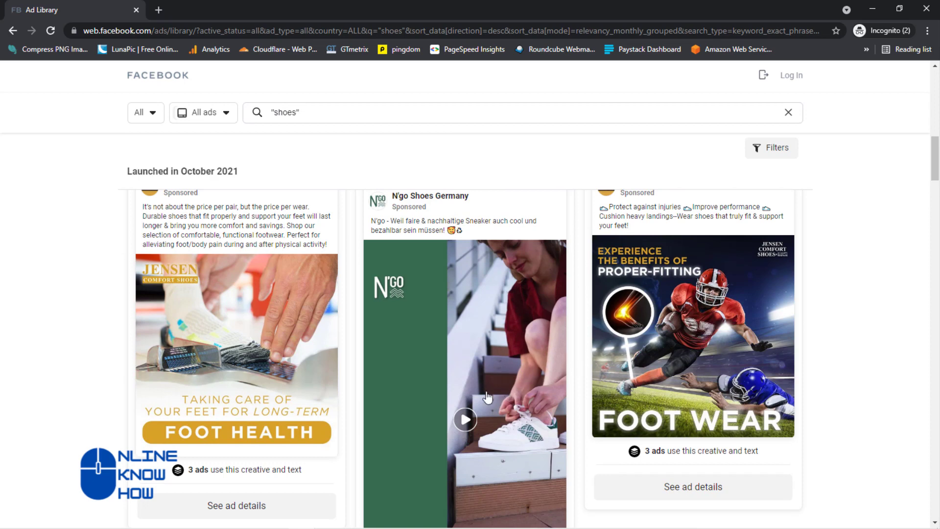
scroll(508, 404, "down", 3)
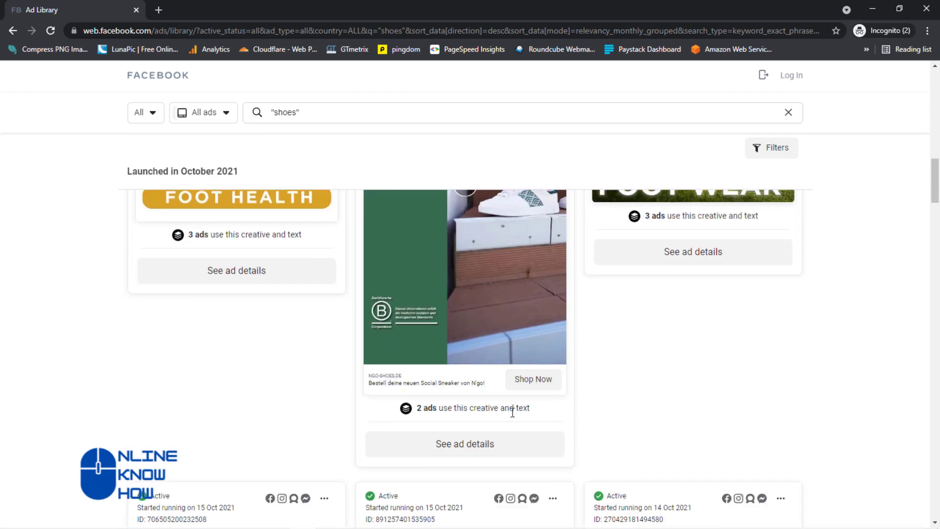
Step: Open the N'go Shoes Germany ad details, play its video and open its playback options
left_click(470, 450)
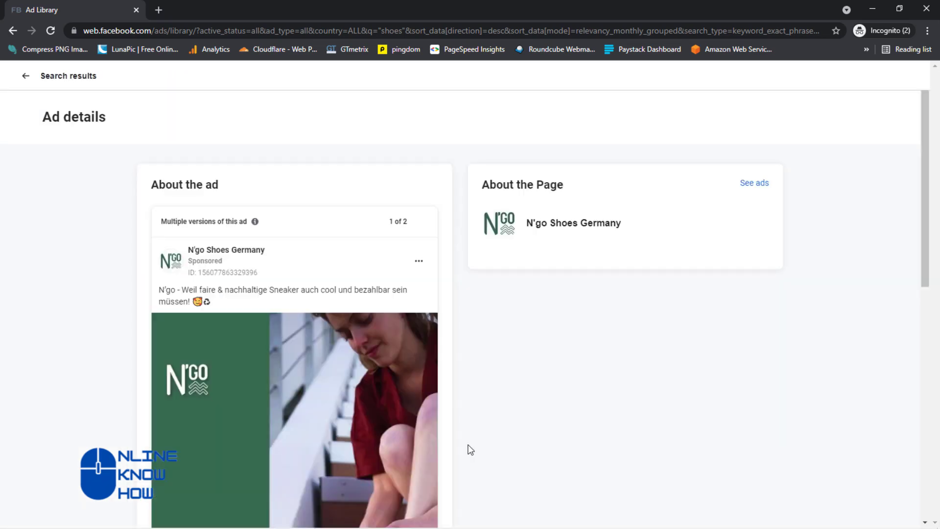
mouse_move(226, 250)
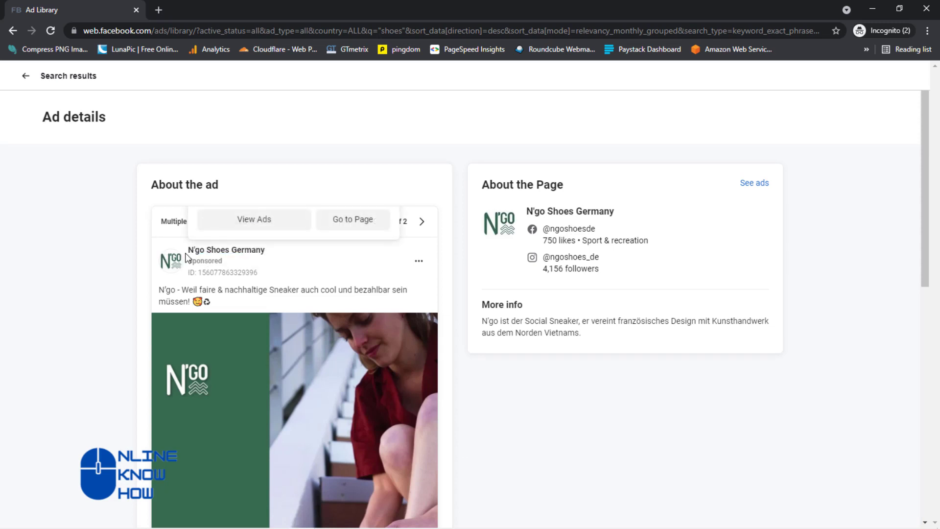
scroll(629, 396, "down", 2)
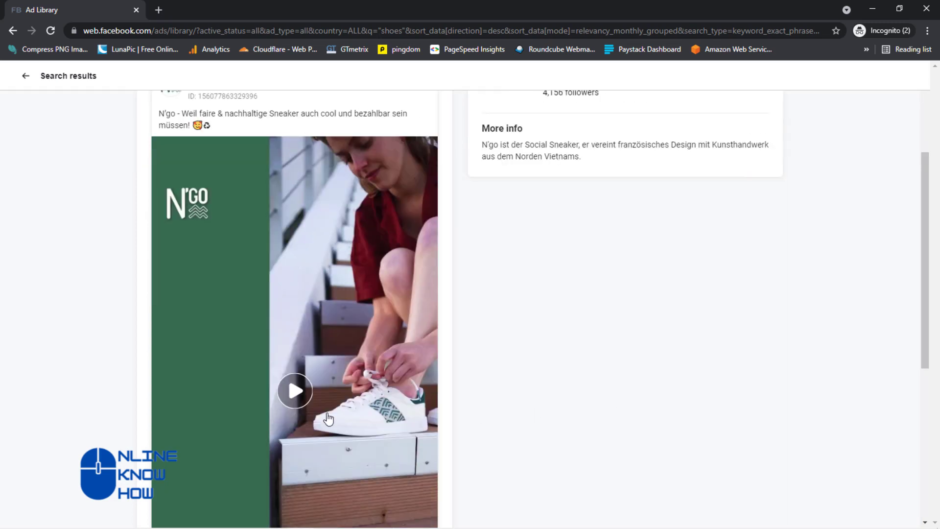
left_click(295, 390)
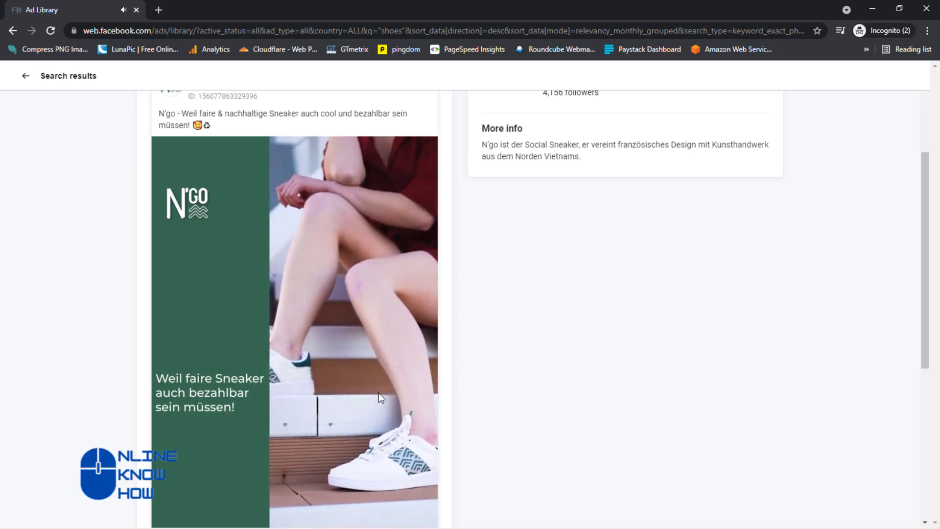
scroll(508, 341, "down", 3)
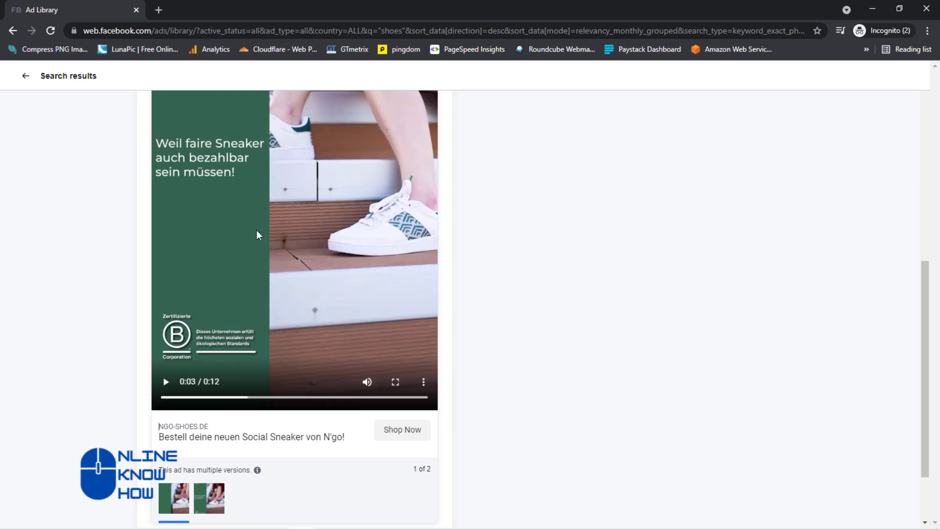
left_click(423, 381)
scroll(484, 418, "up", 3)
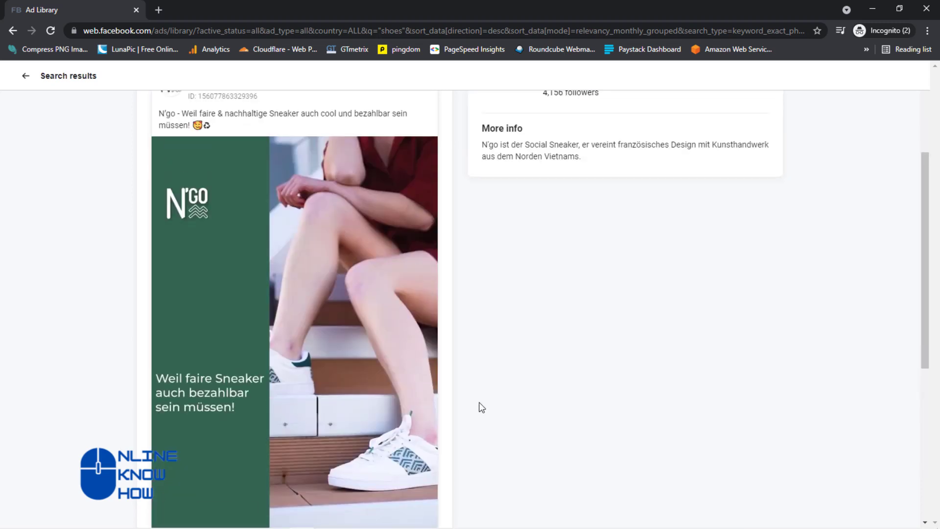
scroll(482, 411, "up", 2)
Step: Filter DevTools' Network panel to Media, then play and pause the ad video to capture it
right_click(475, 411)
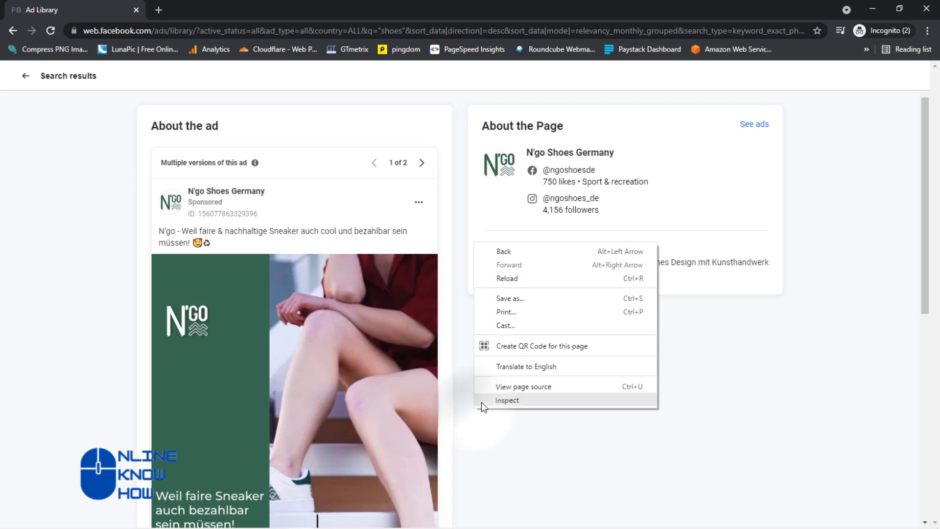
left_click(507, 399)
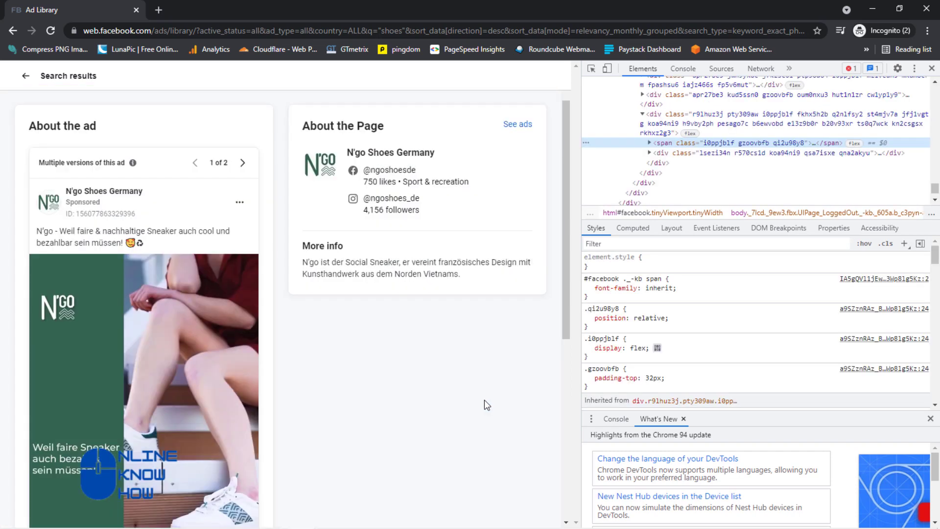
left_click(761, 68)
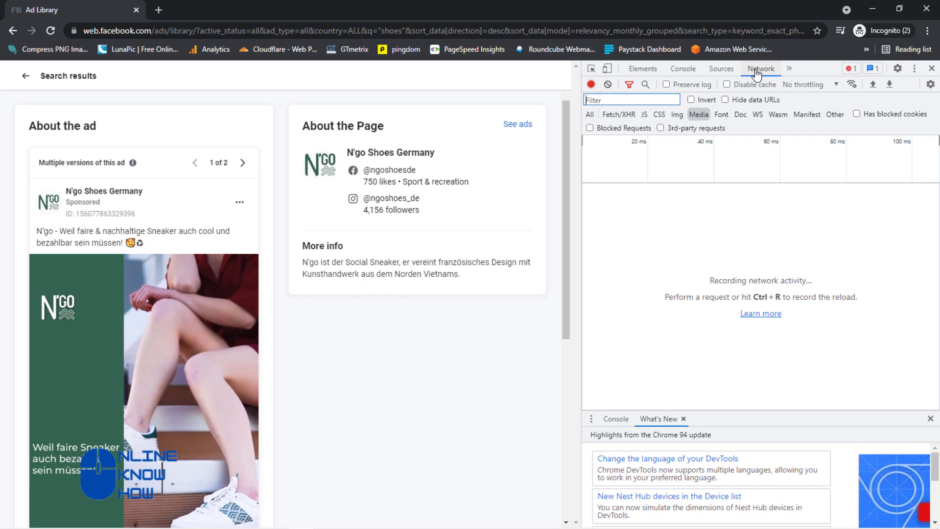
left_click(699, 115)
scroll(199, 410, "down", 3)
left_click(43, 397)
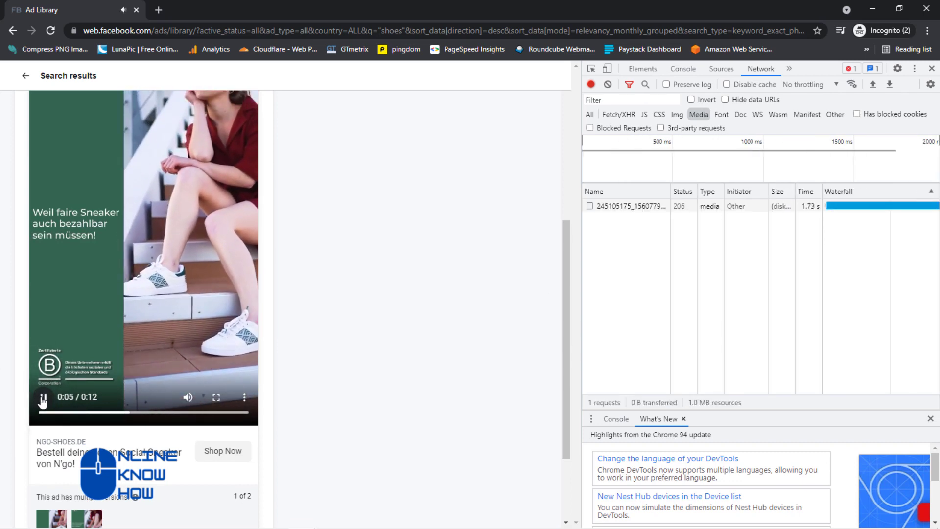
left_click(43, 398)
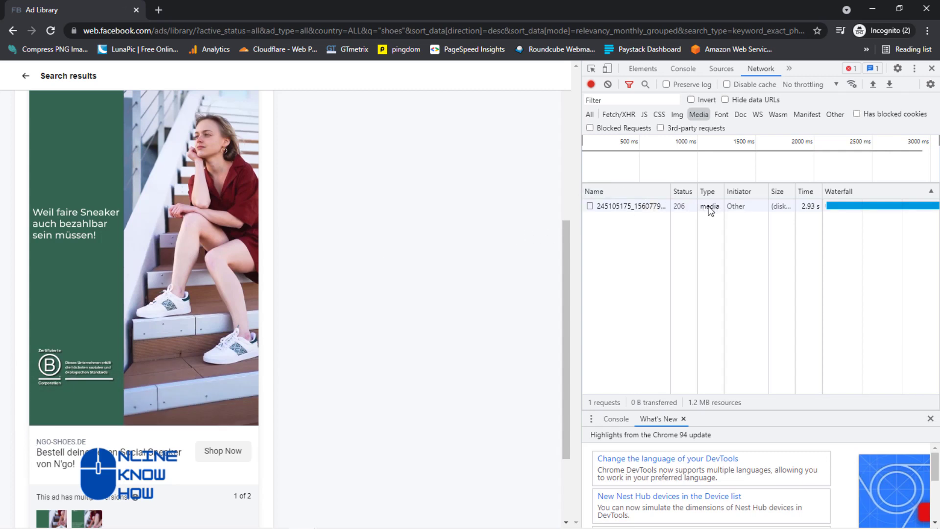
Step: Download the captured N'go media request and show the downloaded file in its folder
right_click(625, 209)
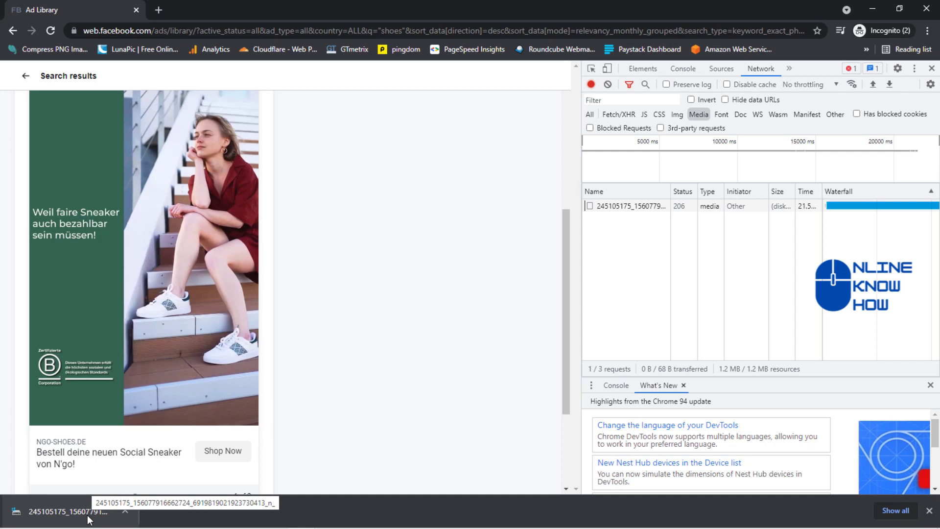
left_click(126, 511)
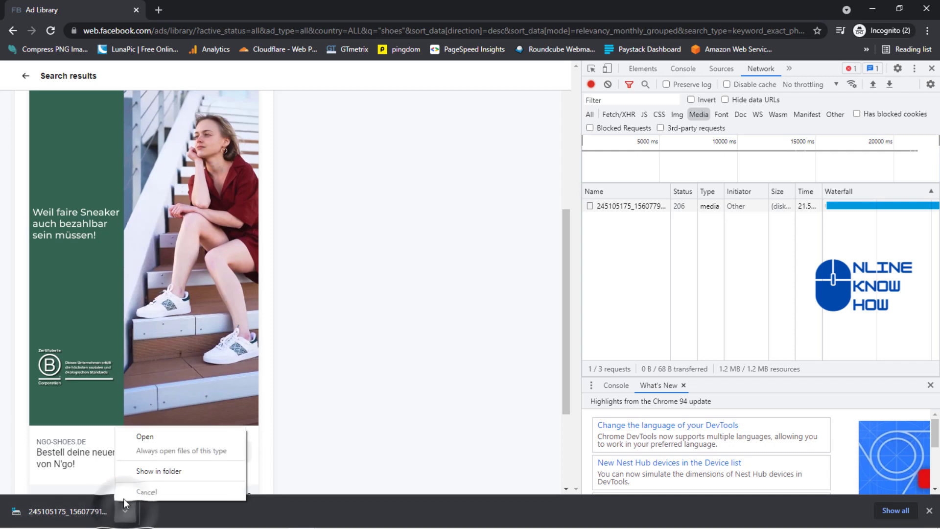
left_click(138, 473)
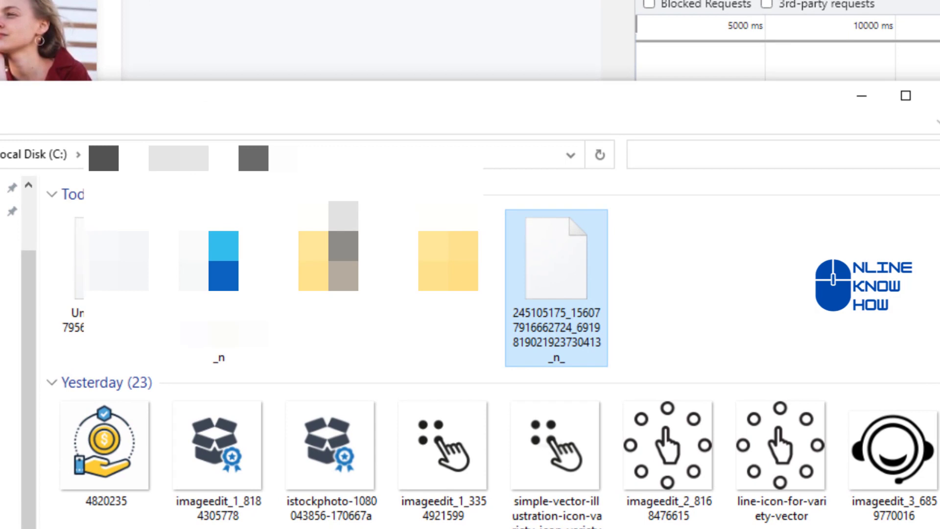
Step: Rename the downloaded N'go file by appending '.mp4' to its name
right_click(552, 266)
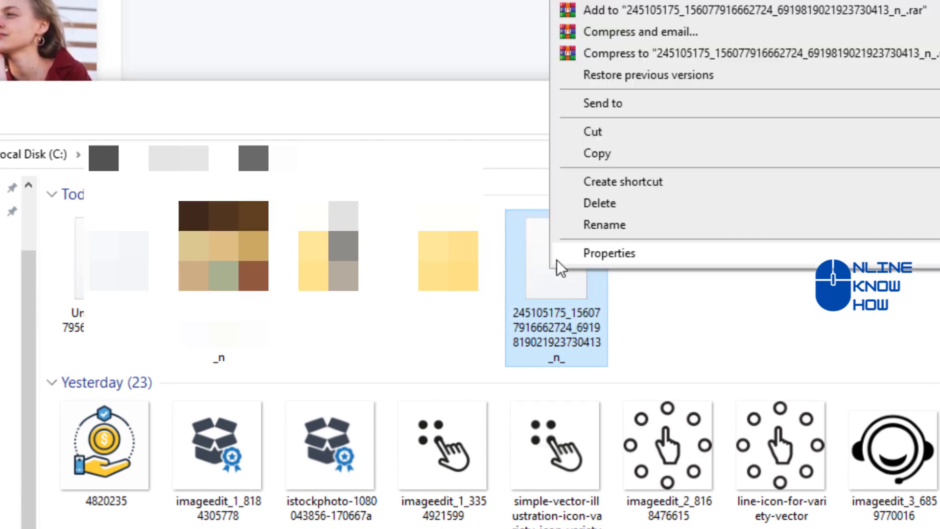
left_click(610, 229)
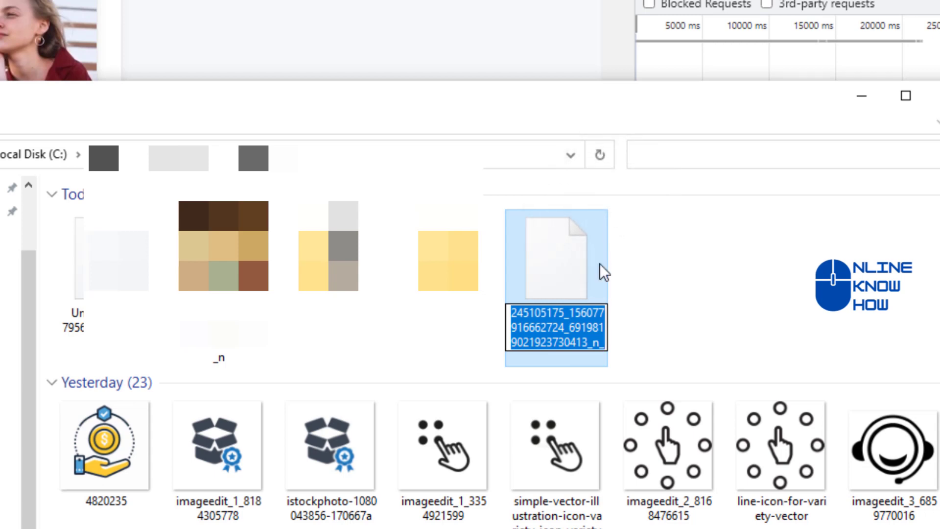
left_click(570, 334)
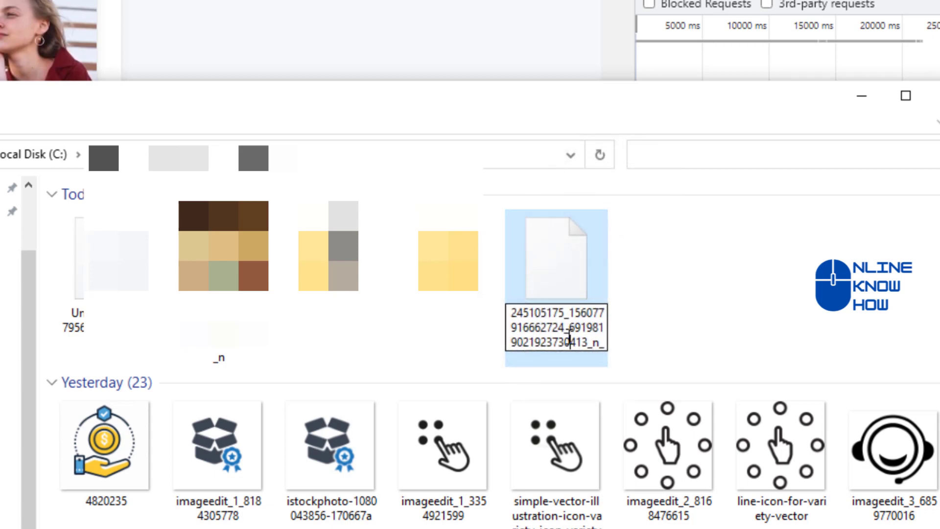
type(".mp")
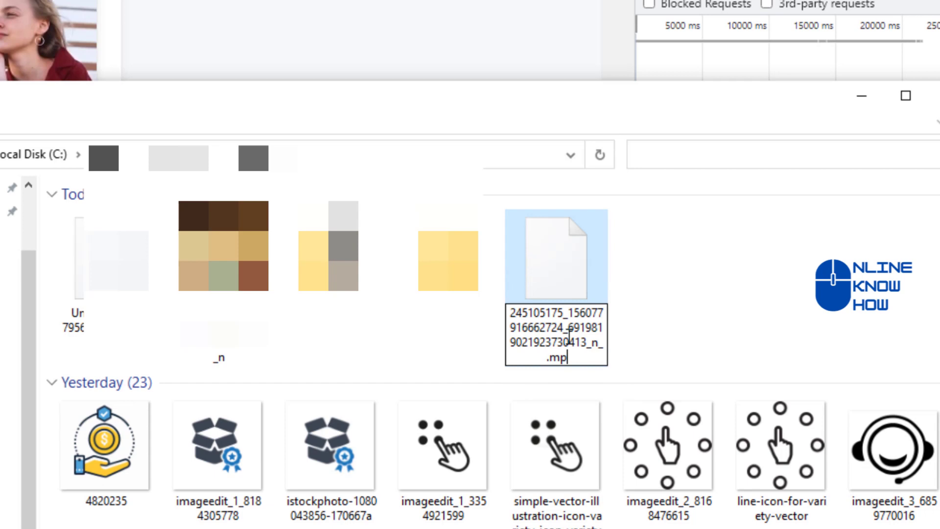
type("4")
key("Return")
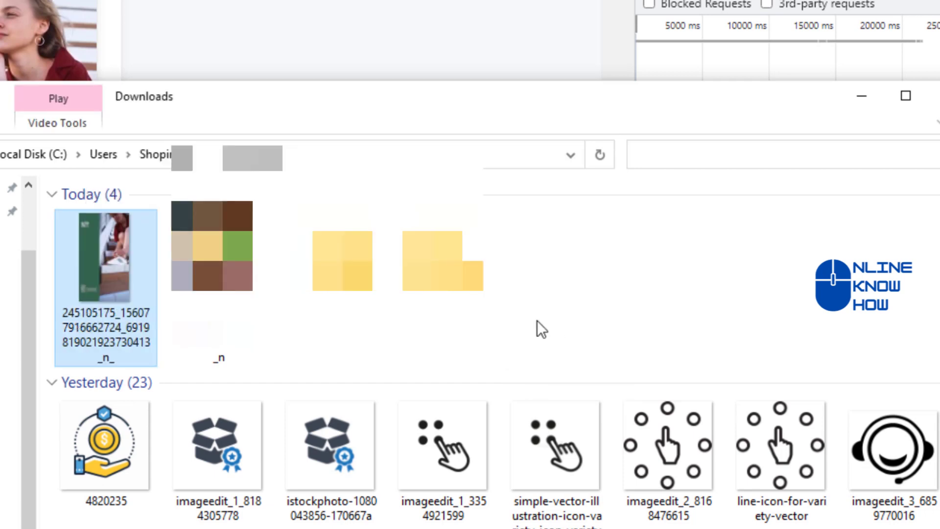
Step: Open the renamed .mp4 in Movies & TV and pause it around 0:05
double_click(90, 275)
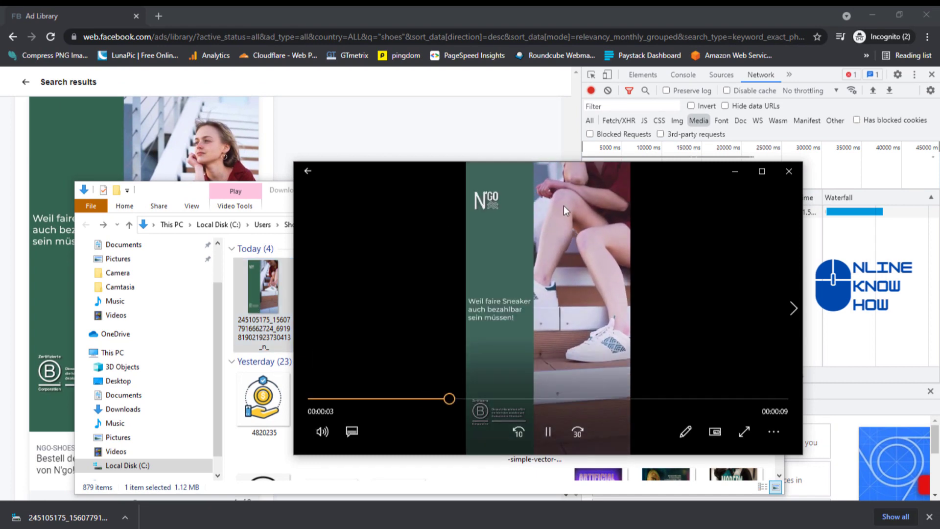
left_click(547, 430)
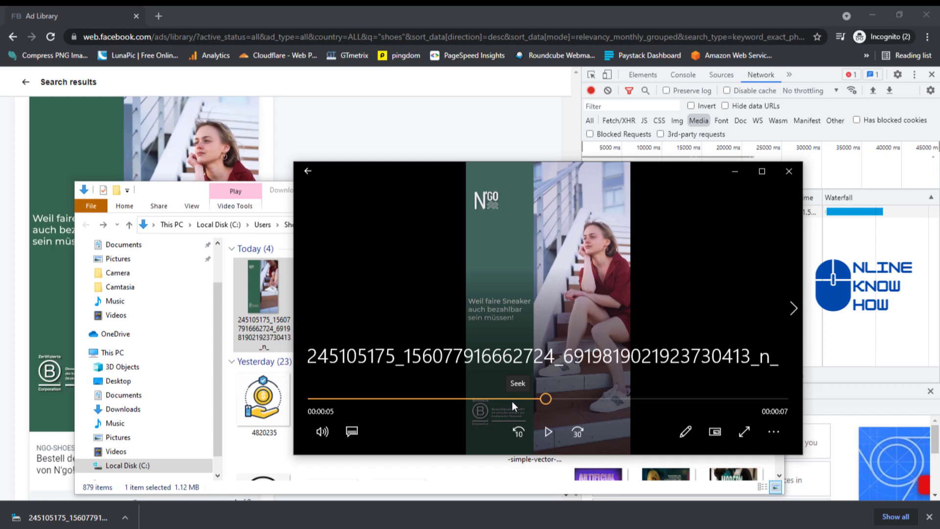